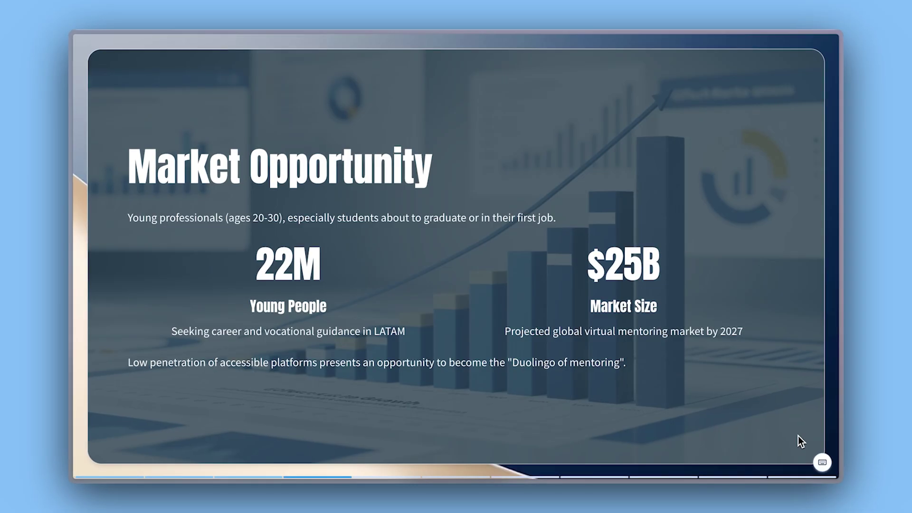
- Advance the presentation two slides, through The Product to the Product Demo slide
key("Right")
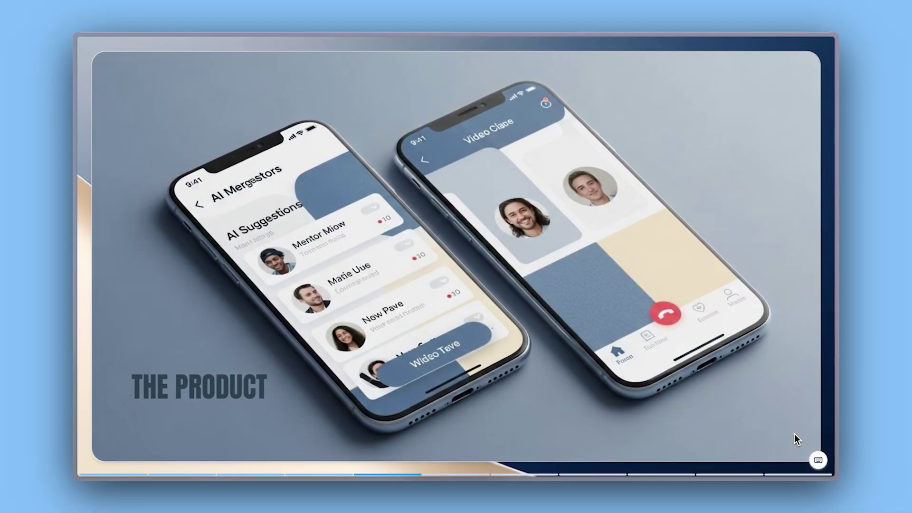
key("Right")
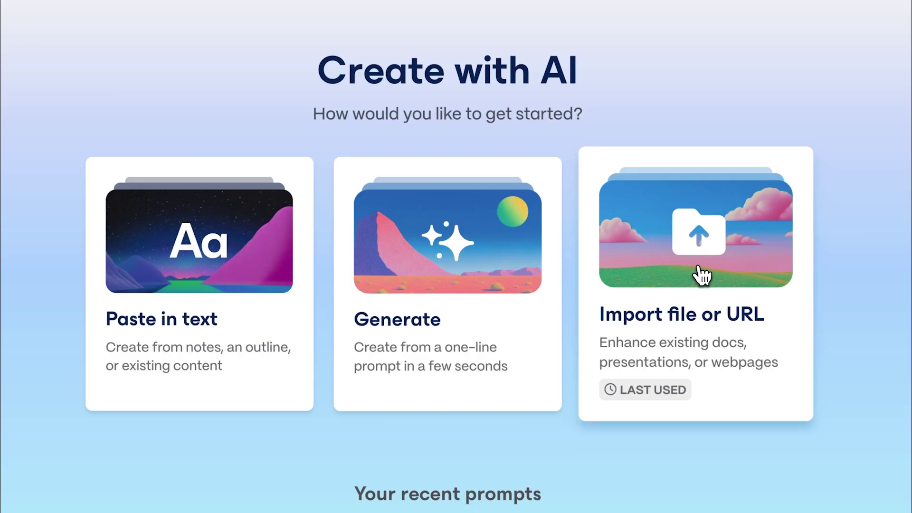
- Choose Import file or URL to bring in an existing file with AI
left_click(701, 280)
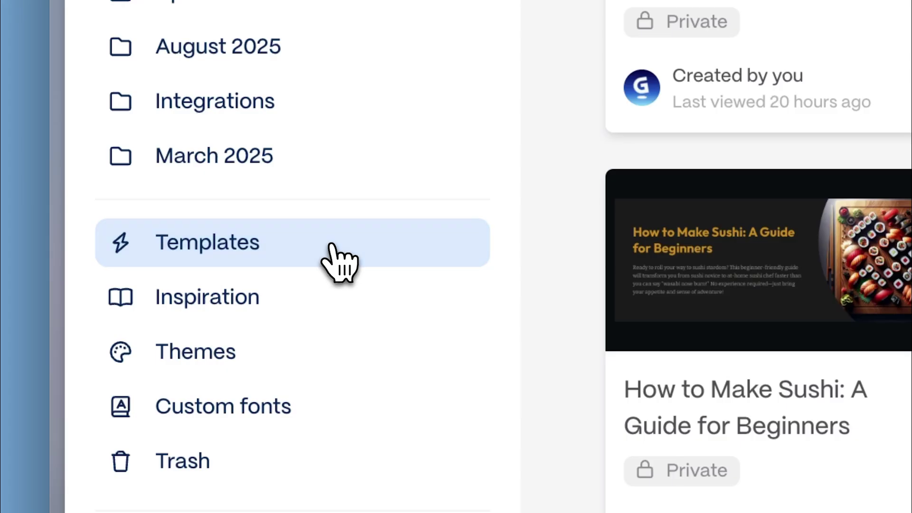
- Enter the title 'Mentora - AI Powered Mentorship Platform for Young Professionals' and the LATAM career-guidance subtitle
left_click(328, 247)
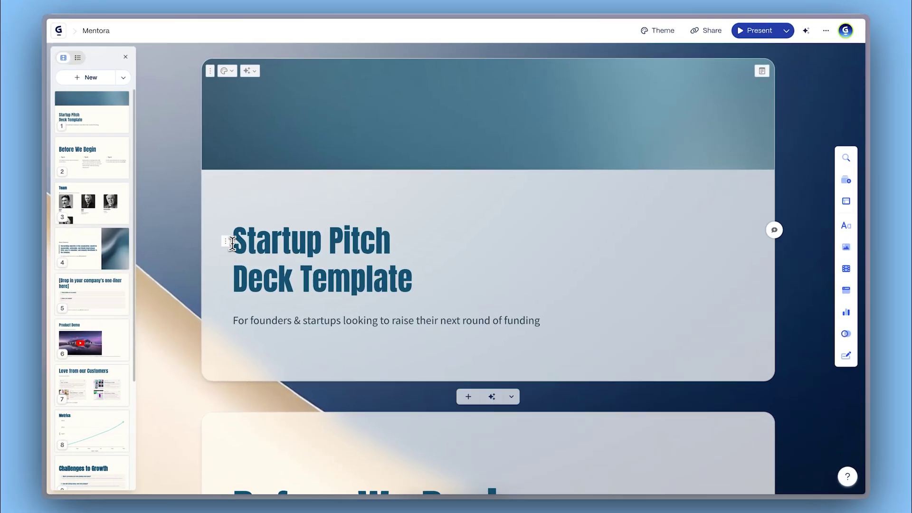
triple_click(235, 242)
type("Mentora - AI Powered Mentorship Platform for Young Professionals")
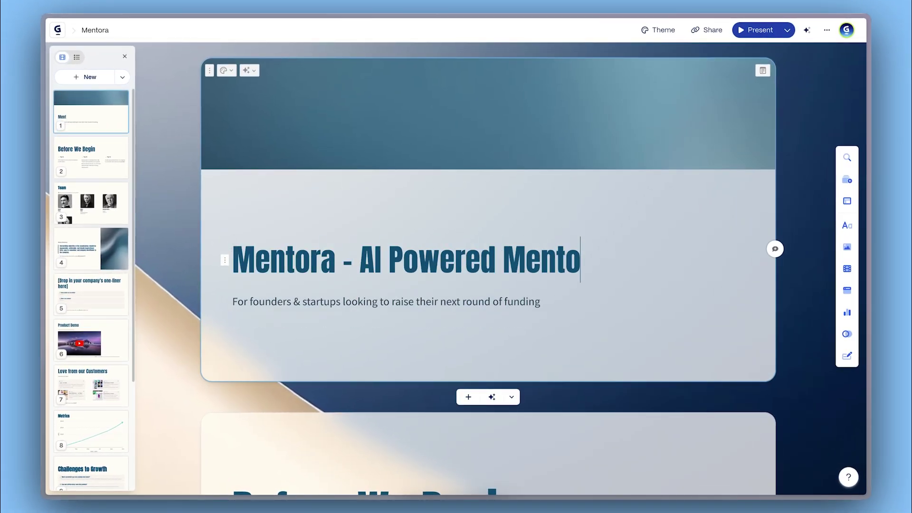
triple_click(261, 320)
type("Bridging the gap between local context and global career guidance for")
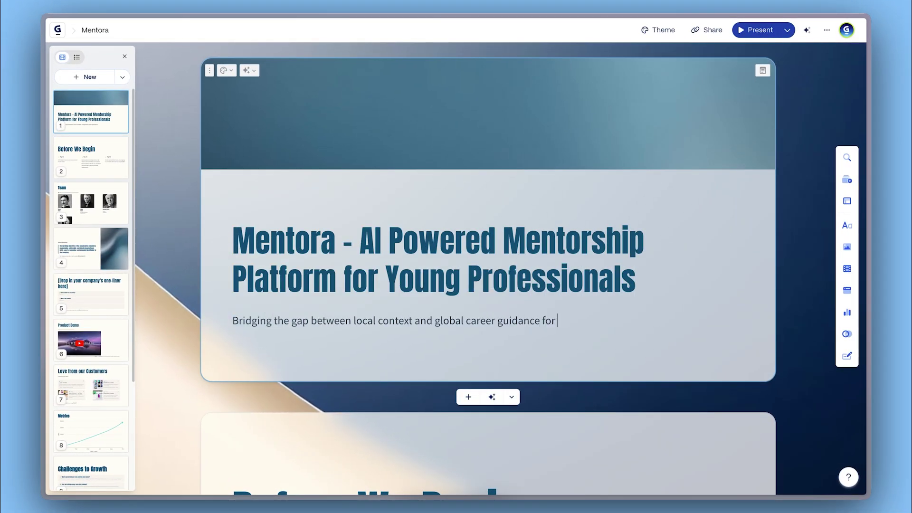
type(" LATAM's emerging talent.")
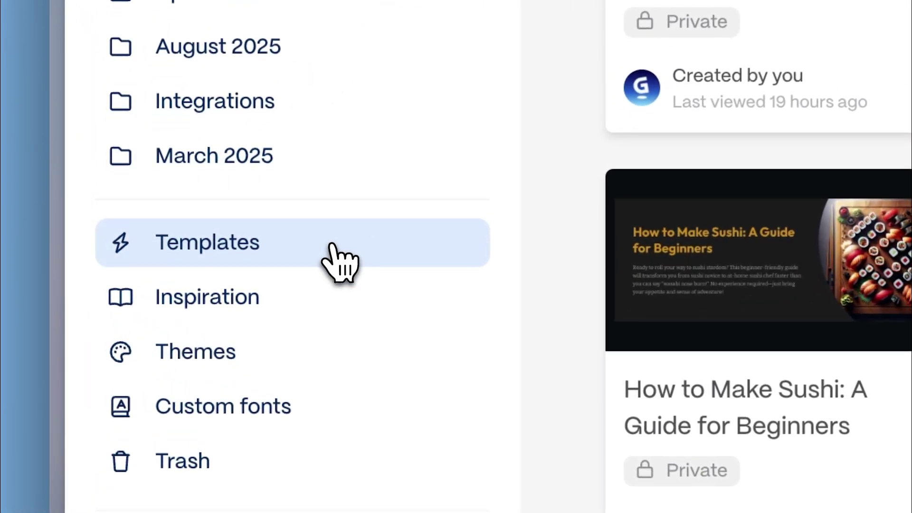
- Preview the Startup Pitch Deck template from the templates gallery
left_click(338, 259)
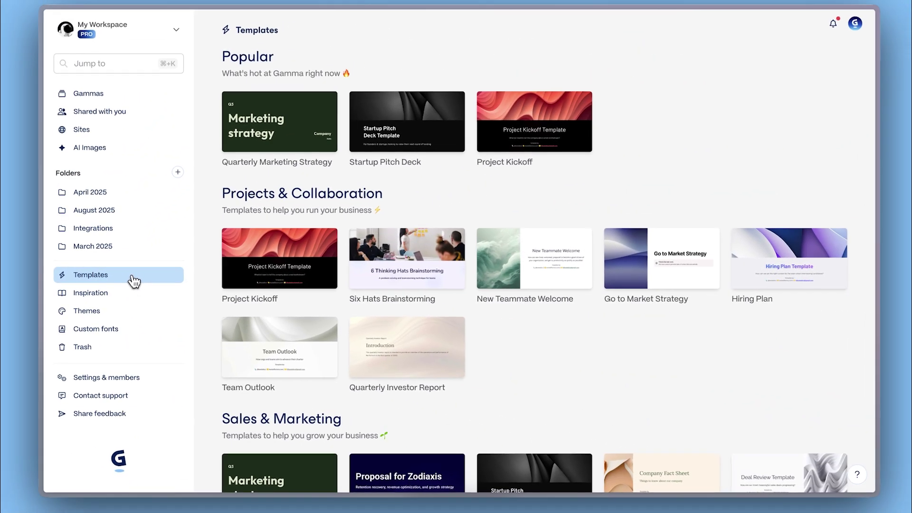
mouse_move(439, 126)
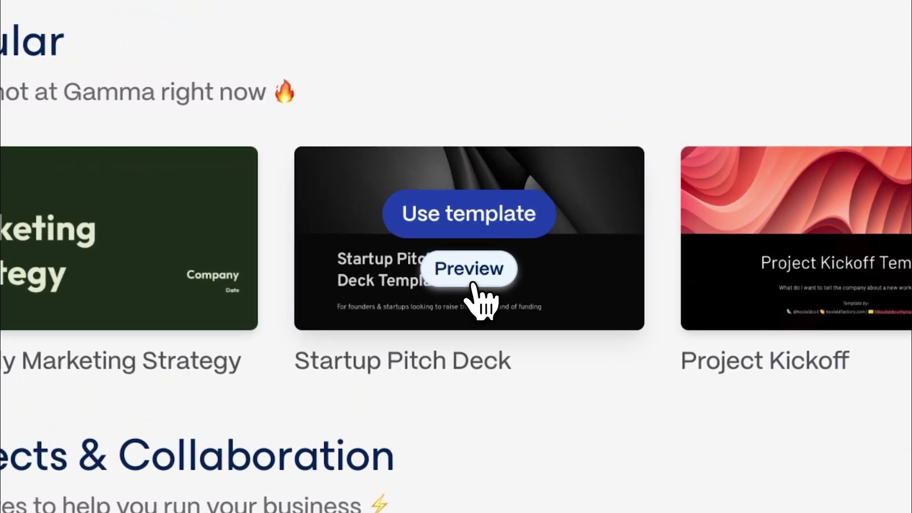
left_click(470, 278)
- Try the Pearl, Seafoam, Lux, Elysia and Night Sky themes, then use the template
left_click(722, 287)
scroll(779, 290, "down", 1)
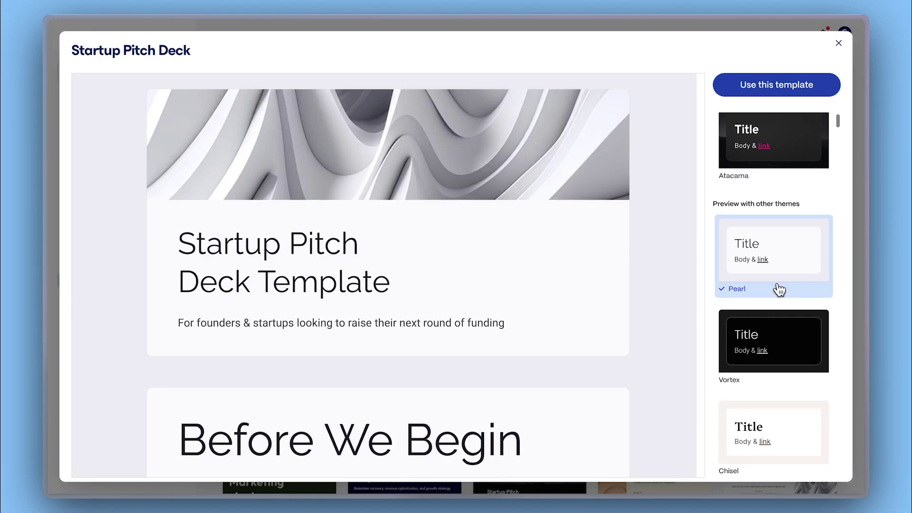
scroll(779, 290, "down", 5)
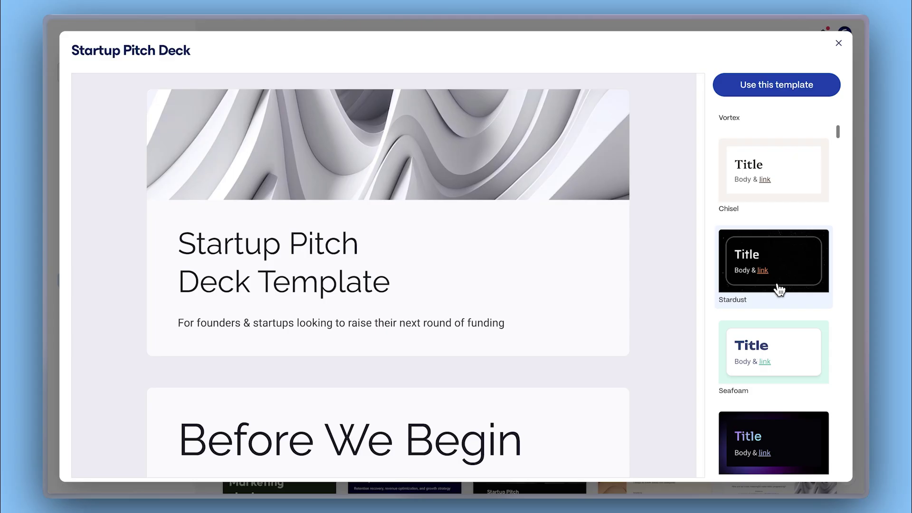
left_click(779, 288)
scroll(780, 290, "down", 5)
left_click(780, 289)
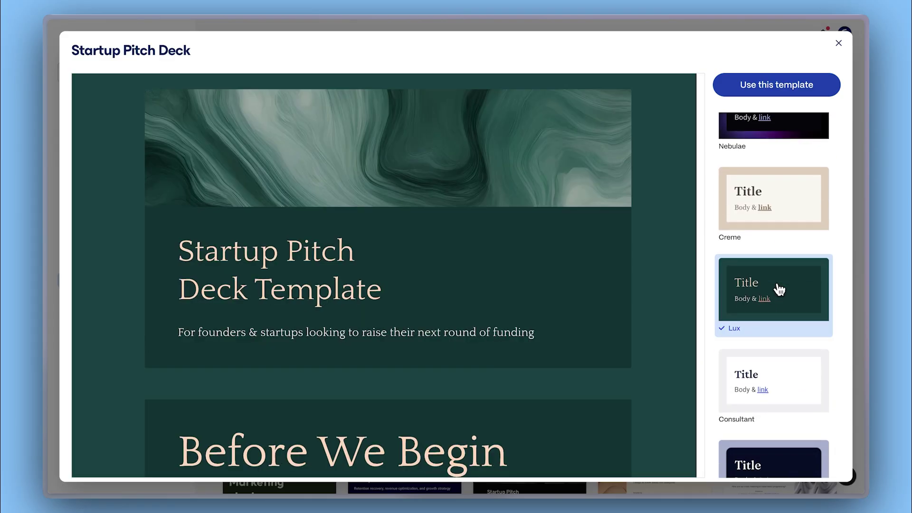
scroll(779, 289, "down", 5)
left_click(779, 289)
scroll(779, 289, "down", 5)
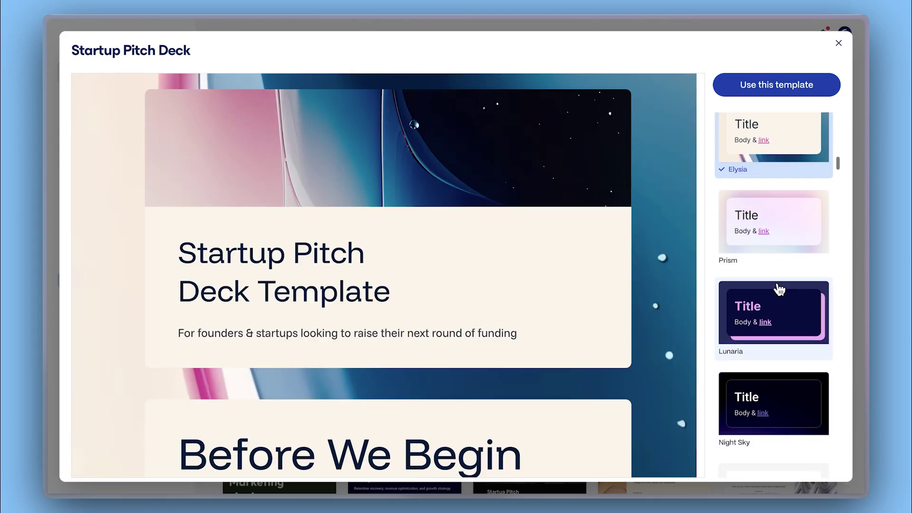
left_click(779, 289)
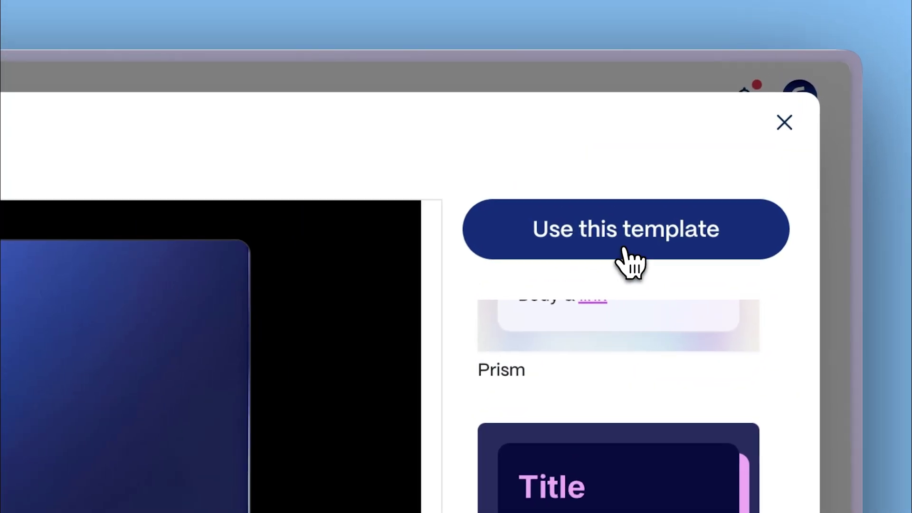
left_click(776, 92)
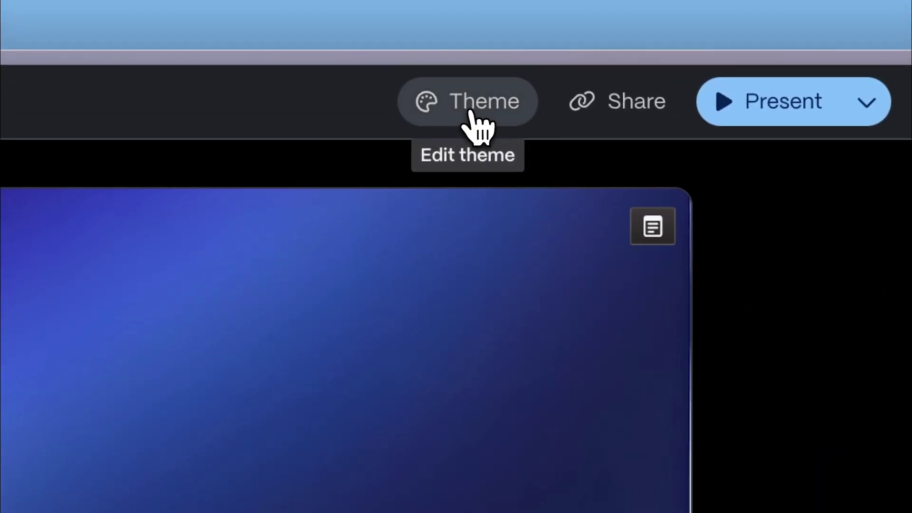
- Apply the custom Anton Typography theme to the deck
left_click(658, 33)
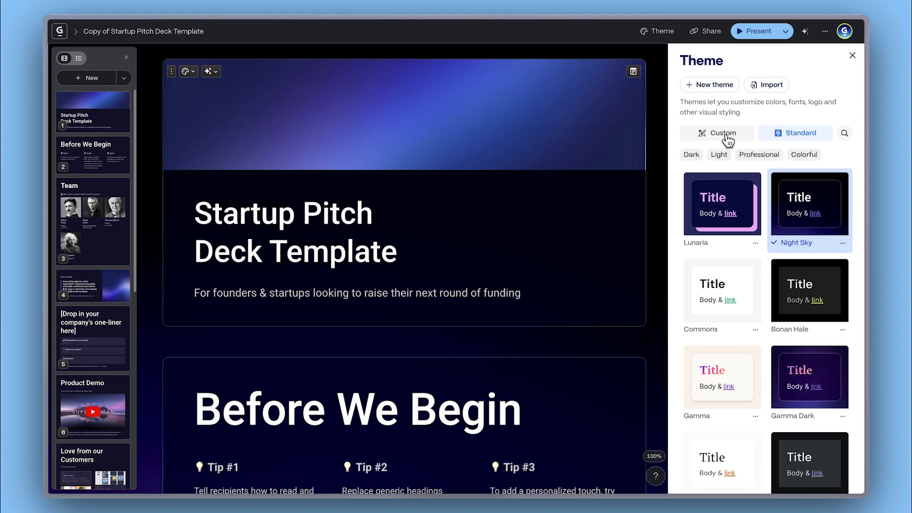
left_click(725, 135)
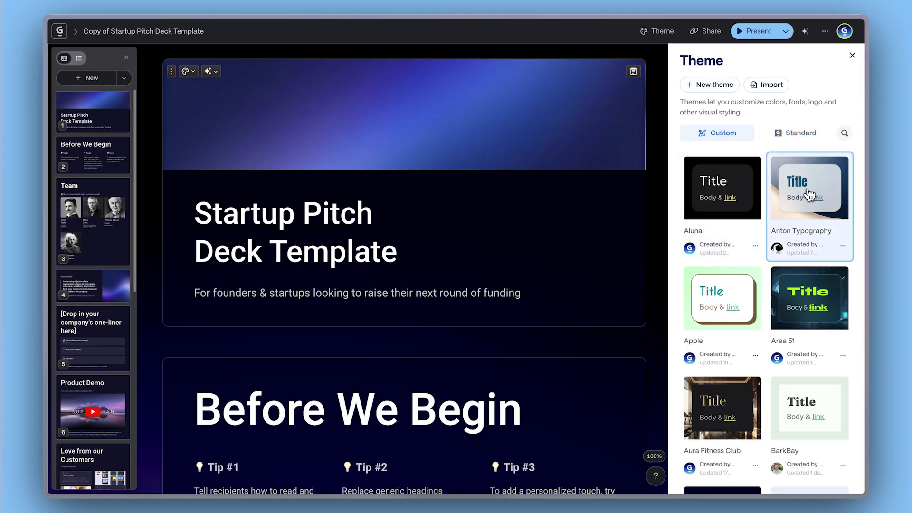
left_click(809, 195)
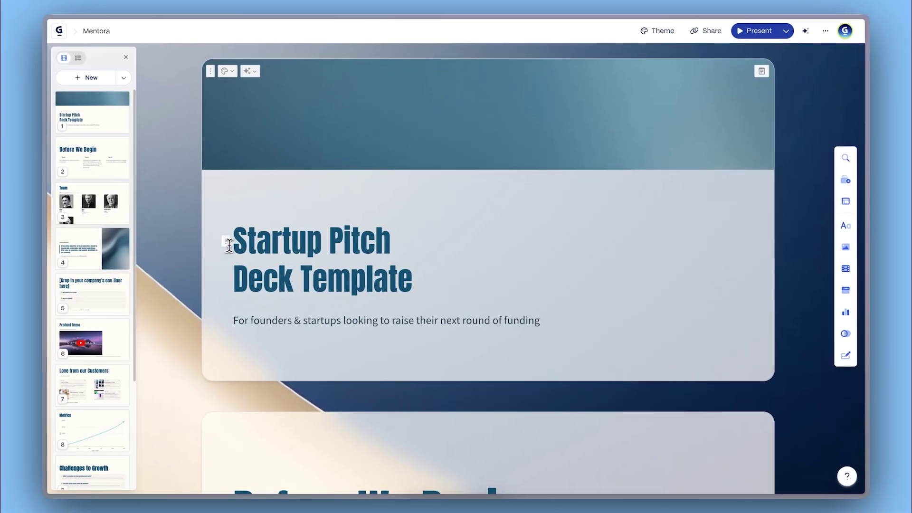
- Set the Mentora title and LATAM career-guidance subtitle, with the accent image on the right
triple_click(265, 245)
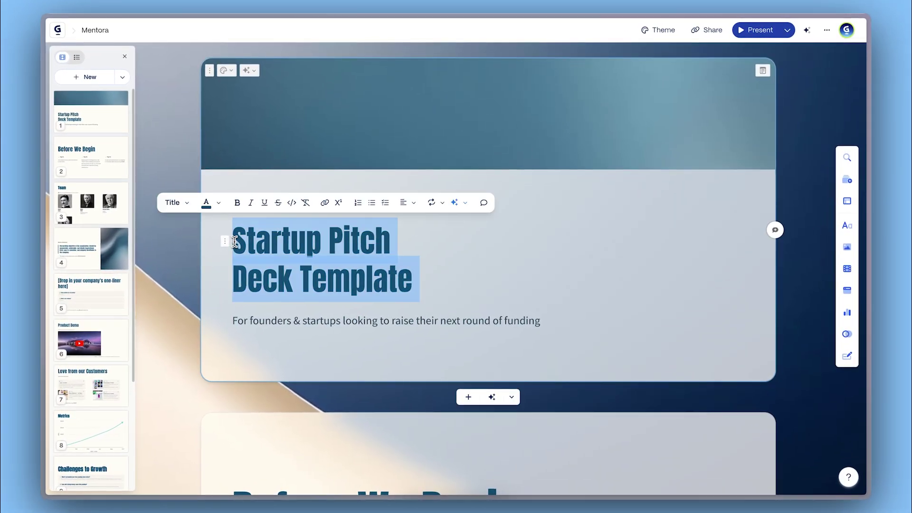
type("Mentora - AI Powered Mentorship Platform for Young Professionals")
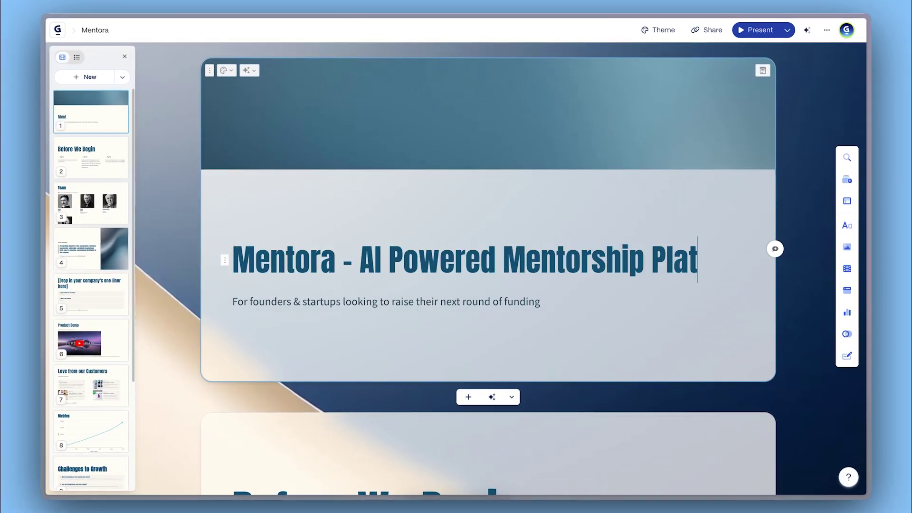
triple_click(260, 321)
type("Bridging the gap between local context and global career gui")
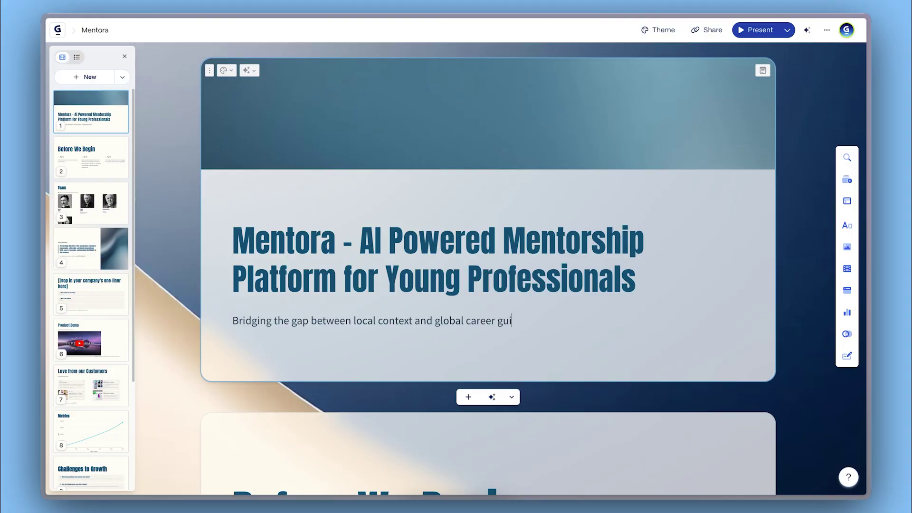
type("dance for LATAM's emerging talent.")
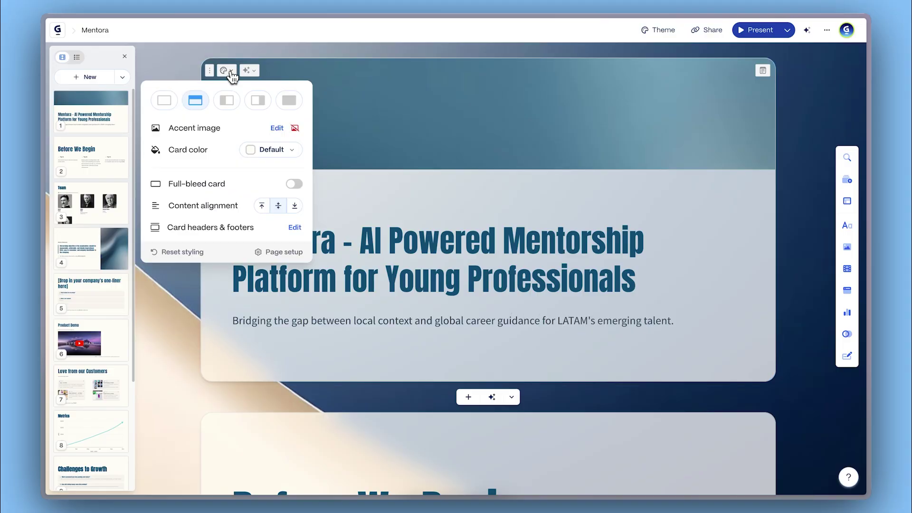
left_click(257, 101)
left_click(184, 287)
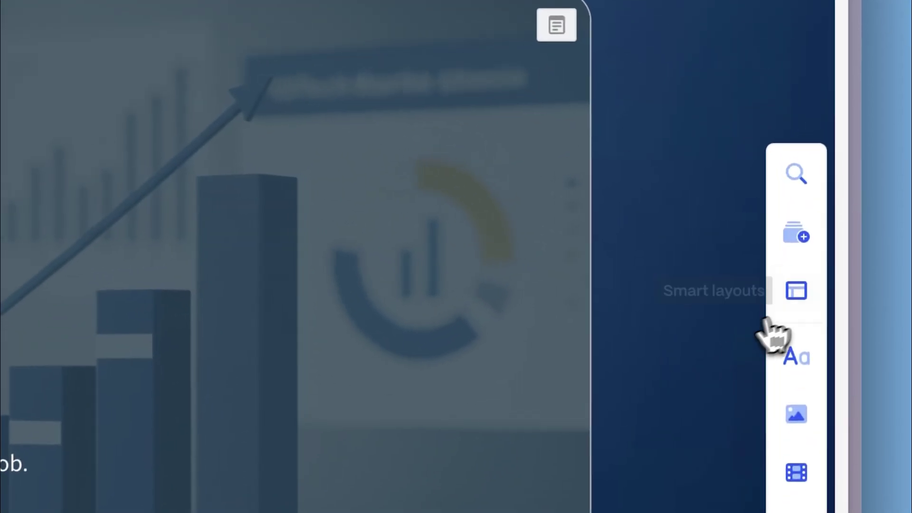
- Add a two-column layout and an image upload block to the Market Opportunity card
left_click(789, 209)
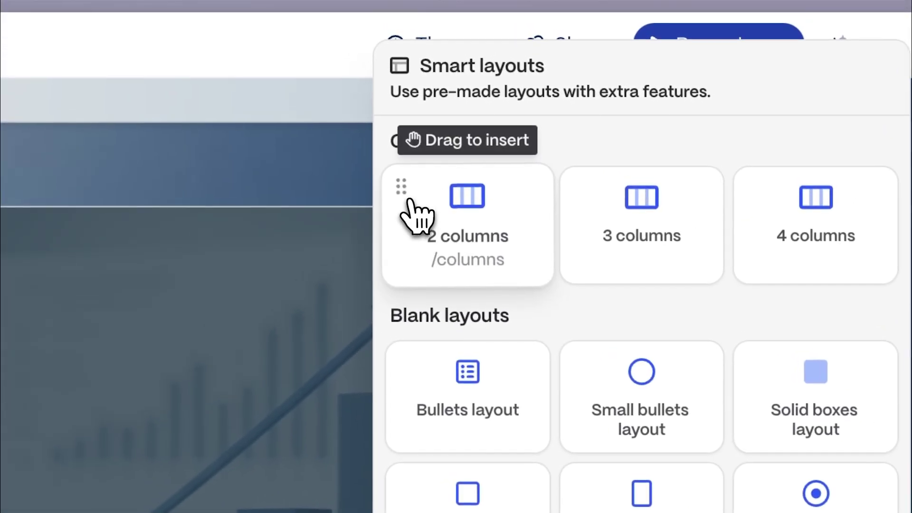
left_click_drag(408, 197, 444, 285)
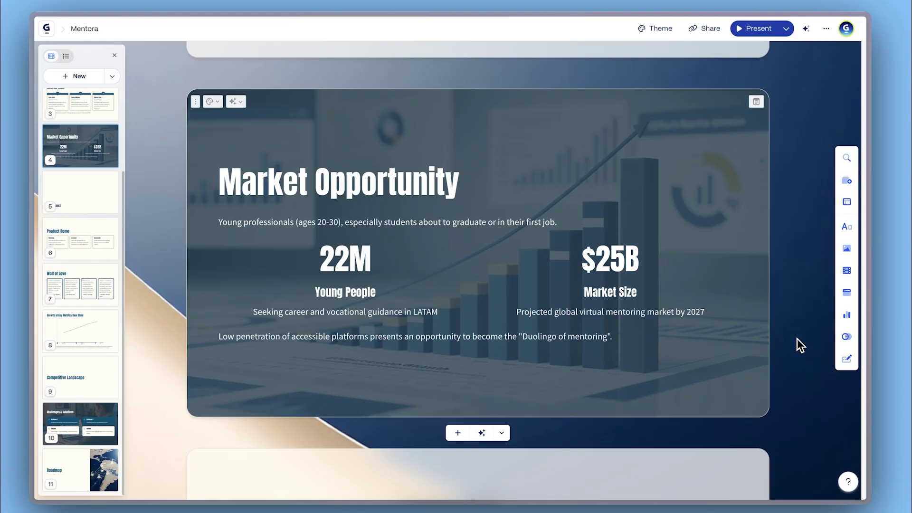
left_click(846, 248)
left_click_drag(626, 190, 578, 205)
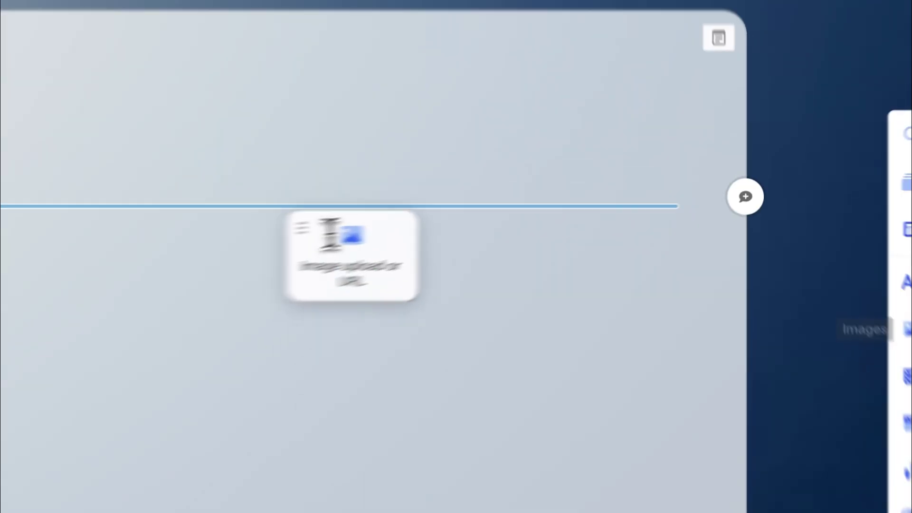
left_click_drag(330, 235, 464, 242)
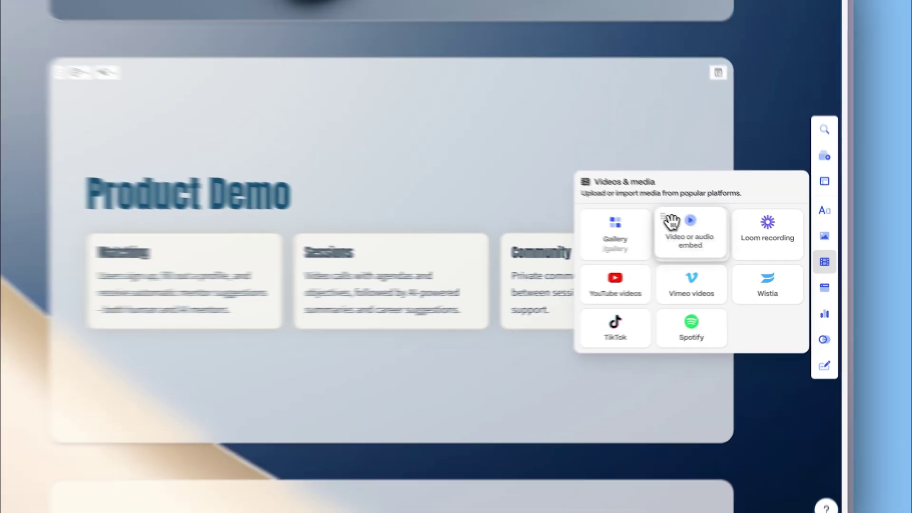
- Add a video embed, a semi-circle diagram on Competitive Landscape, and a webpage embed on the opening card
left_click_drag(671, 220, 737, 244)
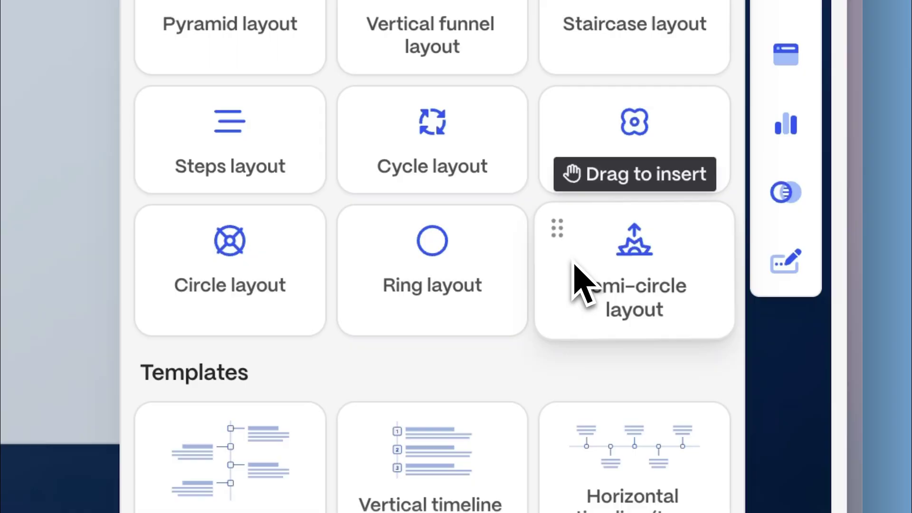
left_click_drag(766, 352, 722, 343)
left_click_drag(427, 250, 448, 285)
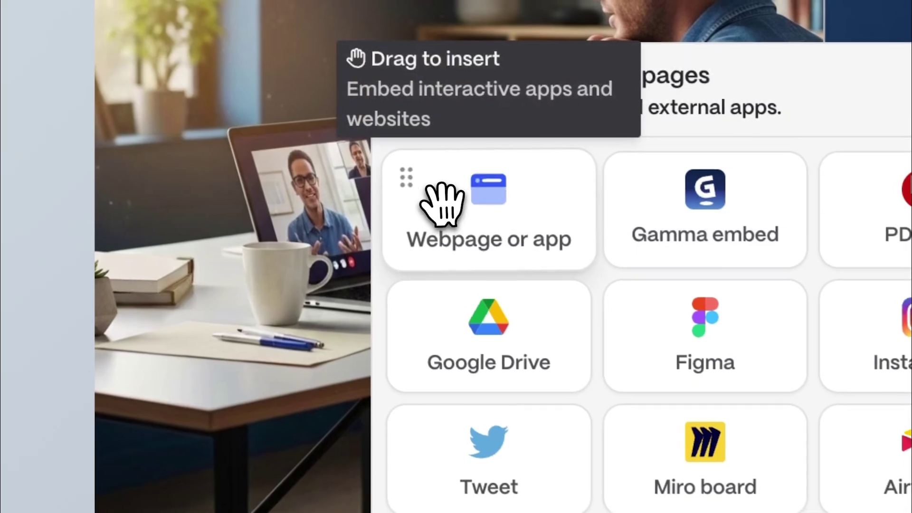
left_click_drag(440, 203, 431, 197)
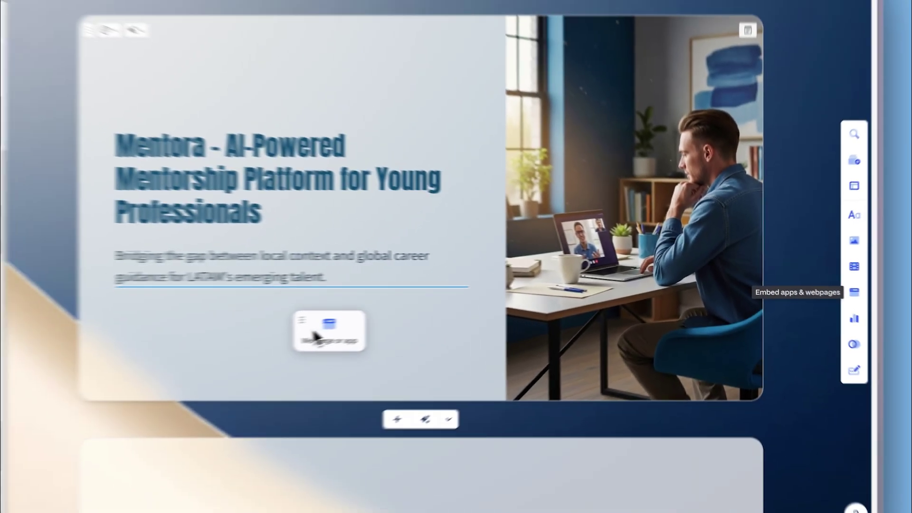
left_click_drag(325, 329, 189, 328)
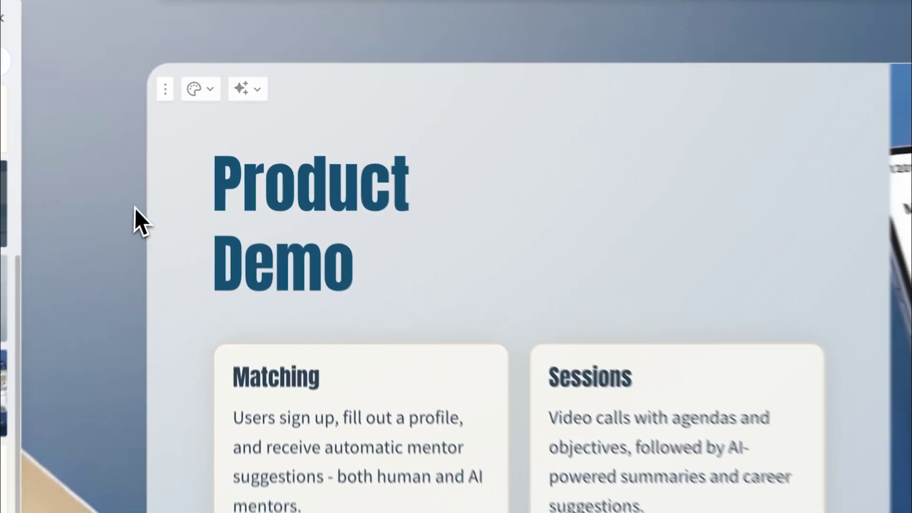
- Use AI to improve the Product Demo card's writing and make the Roadmap card more visual
left_click(257, 88)
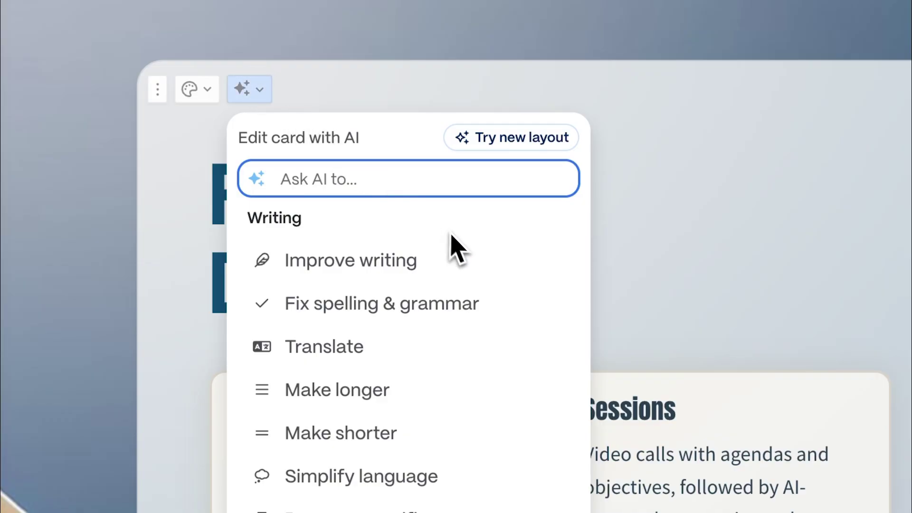
left_click(474, 262)
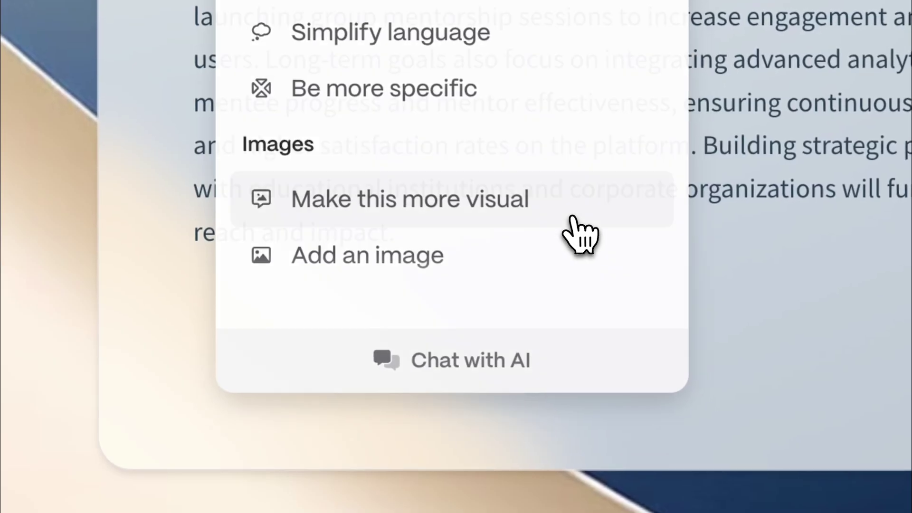
left_click(573, 220)
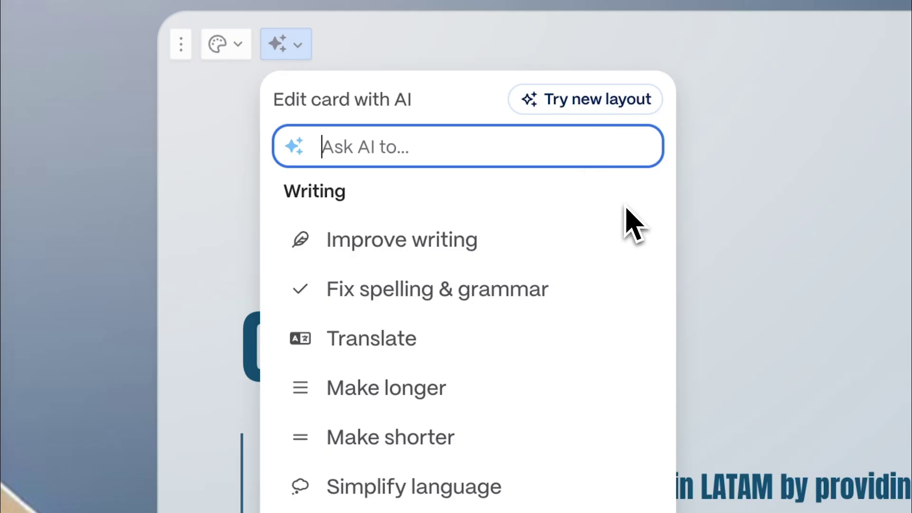
- Submit a custom Ask AI prompt to rewrite the mission card's text
type("Change to a more inspirational tone")
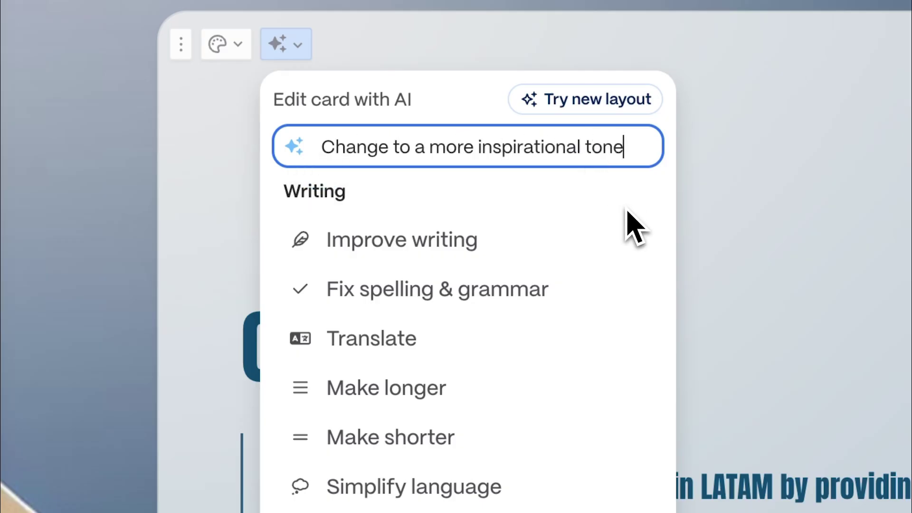
key("Return")
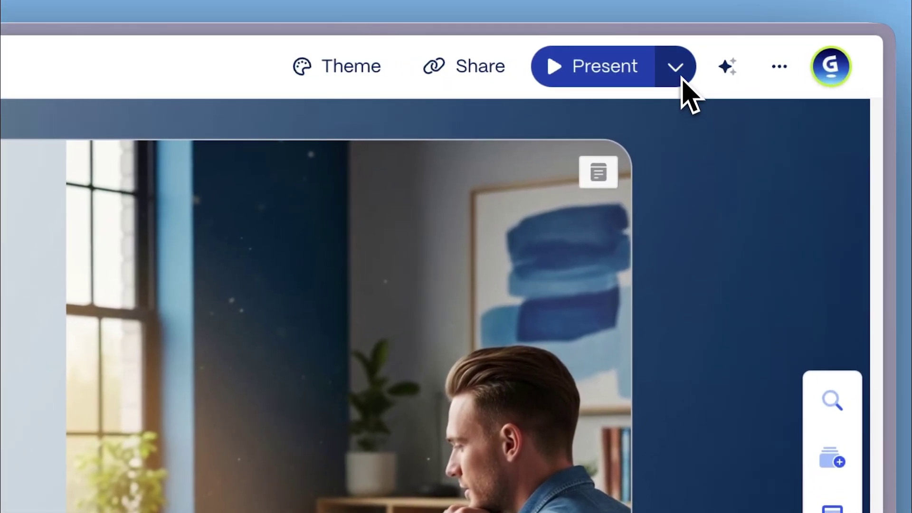
- Present in presenter view and advance to the Our Mission slide's speaker notes
left_click(674, 67)
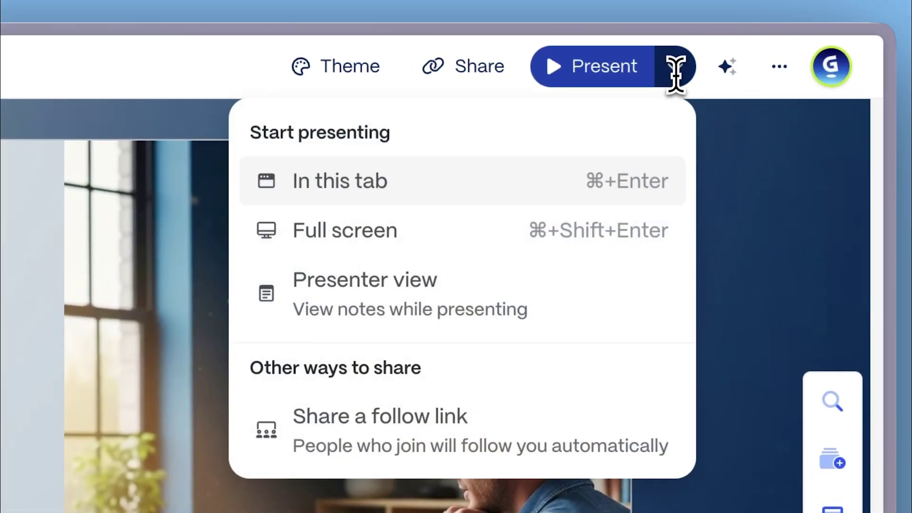
left_click(592, 300)
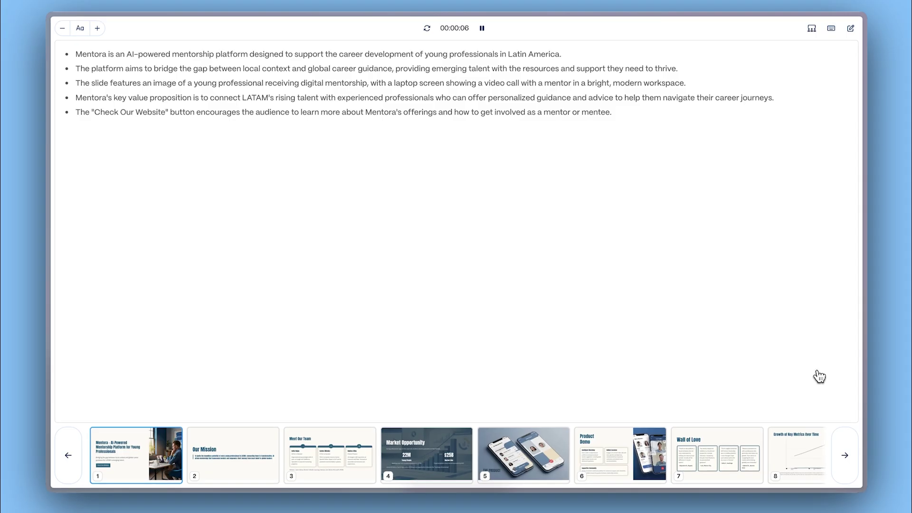
key("Right")
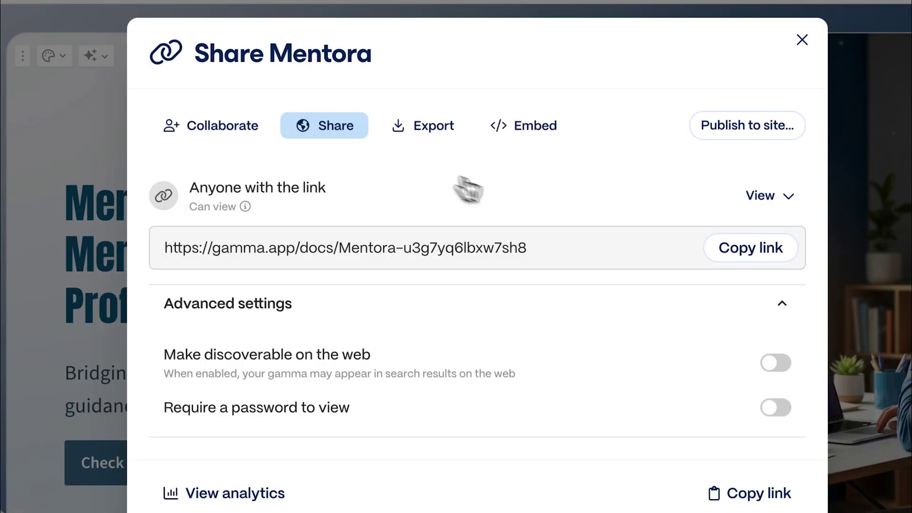
- Copy the deck's view-only link and show the PDF, PowerPoint, Google Slides and PNG export options
left_click(750, 250)
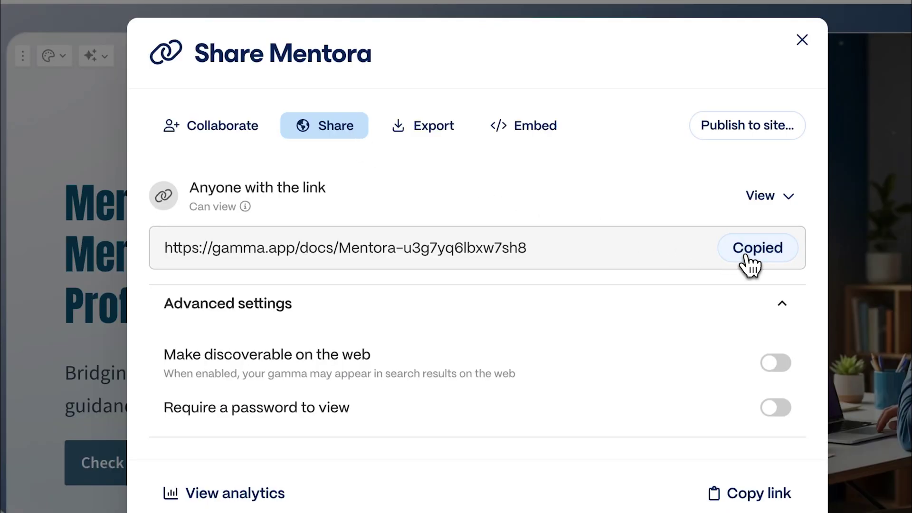
left_click(430, 129)
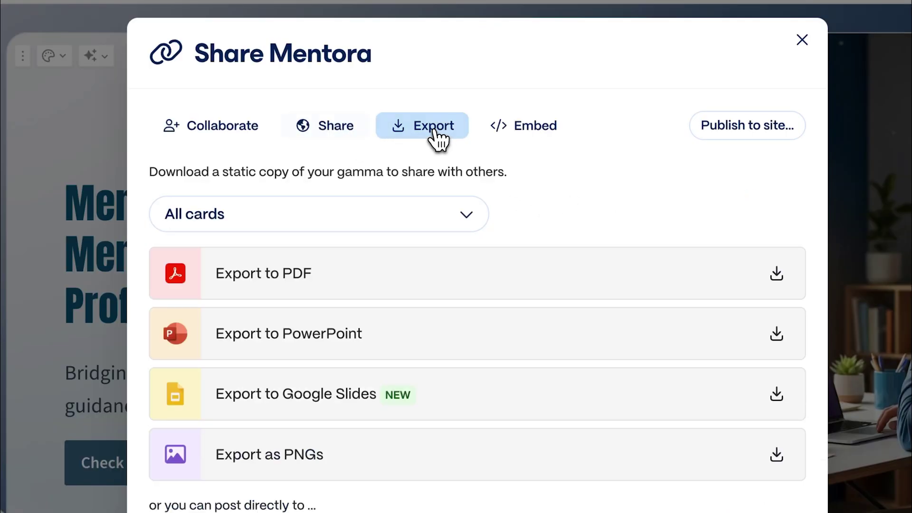